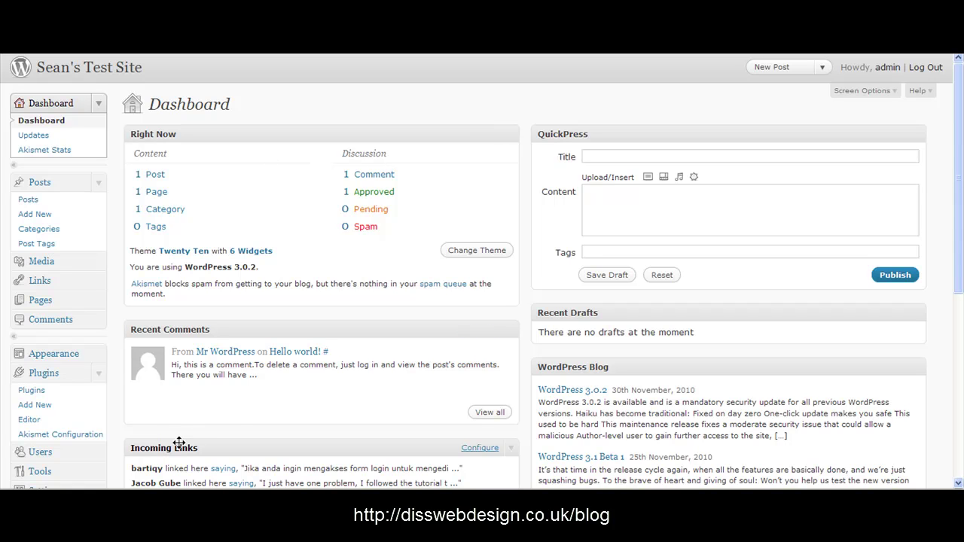
# Search the installable plugins by term for "markdown for wordpress".
pyautogui.click(41, 407)
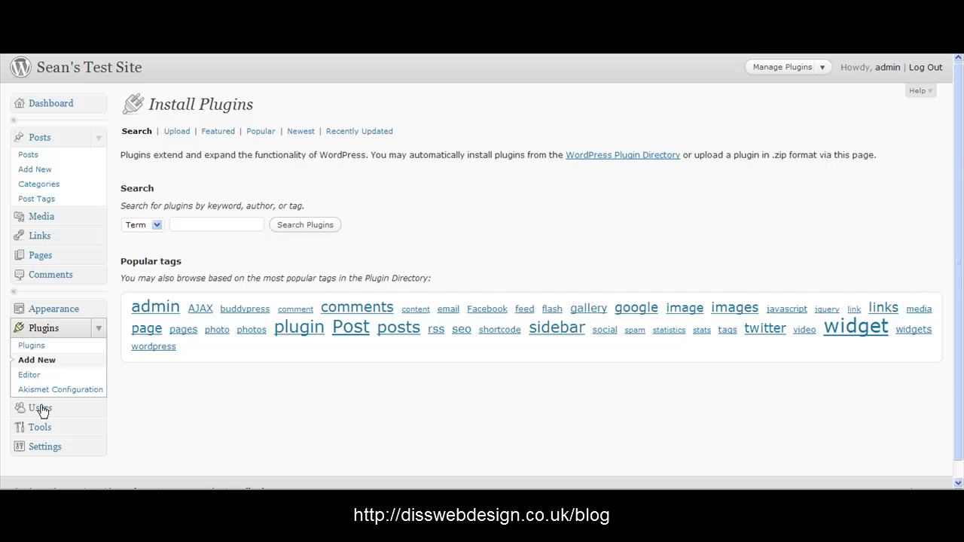
pyautogui.click(197, 224)
pyautogui.write('ma')
pyautogui.write('rkdown')
pyautogui.write(' for wordp')
pyautogui.write('ress')
pyautogui.click(292, 226)
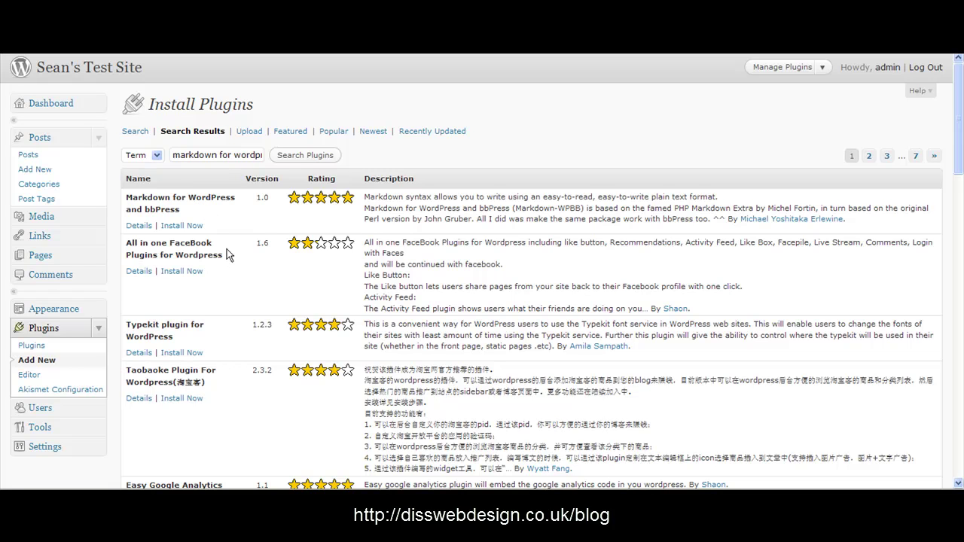
# Install the "Markdown for WordPress and bbPress" plugin, version 1.0, and activate it.
pyautogui.click(181, 229)
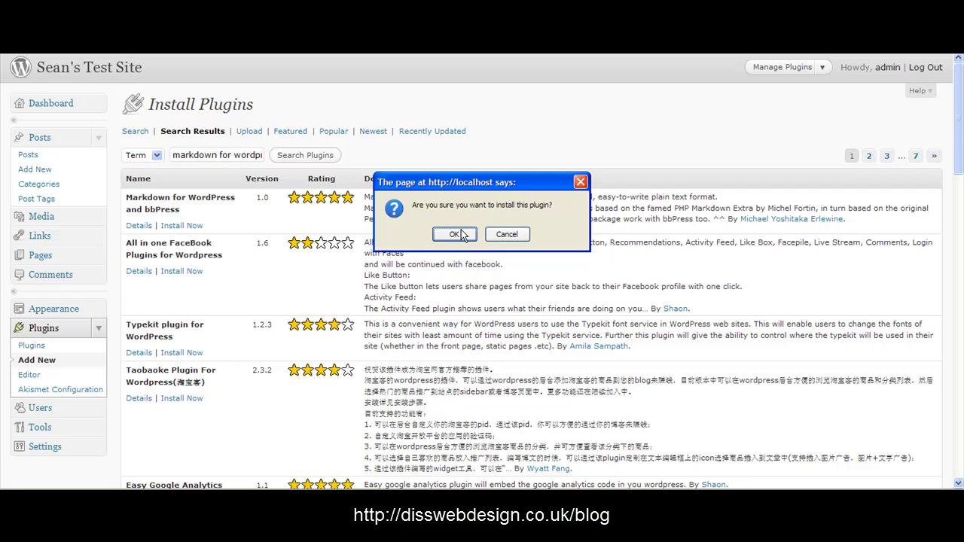
pyautogui.click(463, 236)
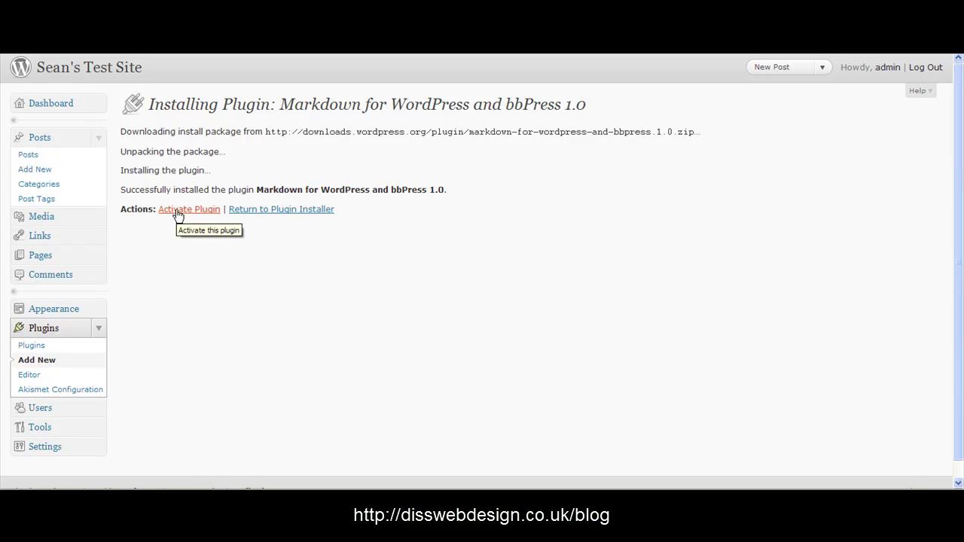
pyautogui.click(177, 214)
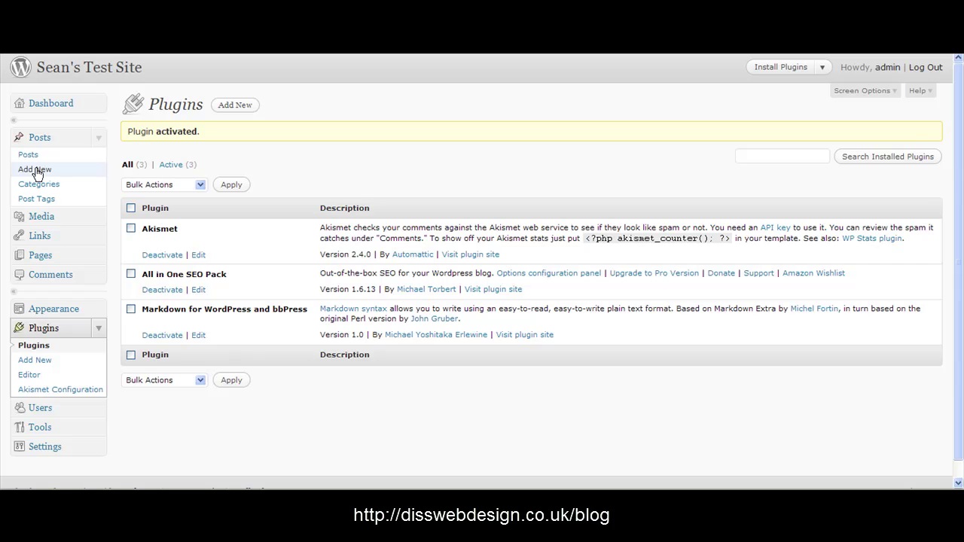
# Create a new blog post titled "Test Markdown Blog Post".
pyautogui.click(36, 171)
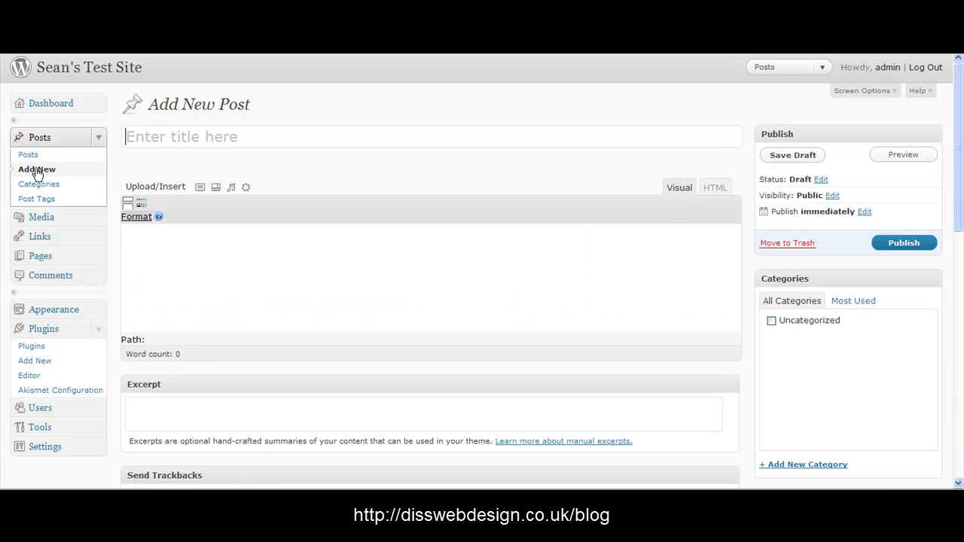
pyautogui.click(262, 141)
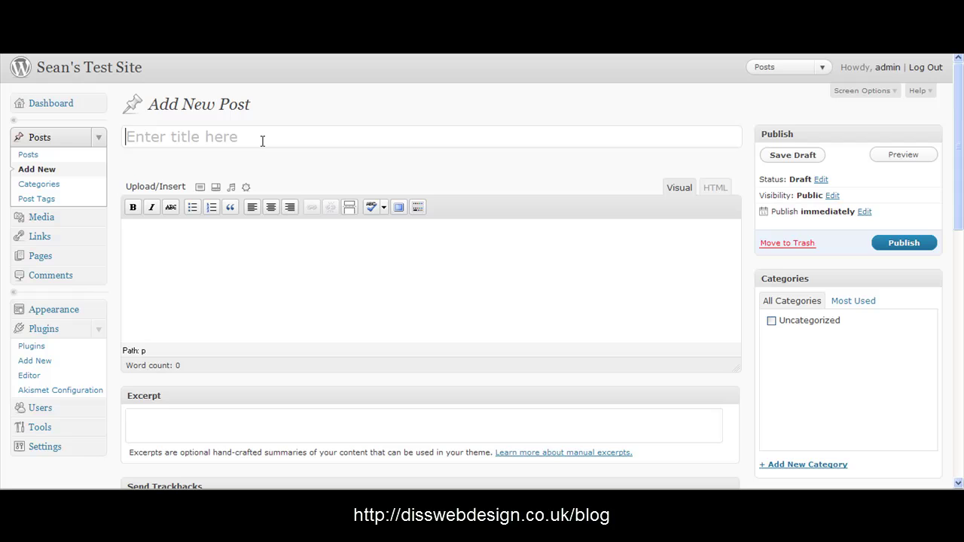
pyautogui.write('Test Markdo')
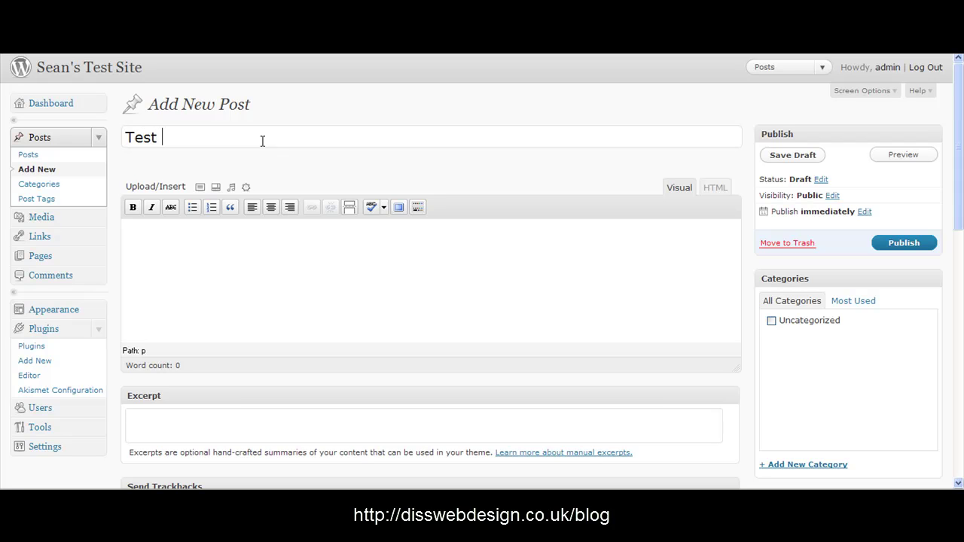
pyautogui.write('wn ')
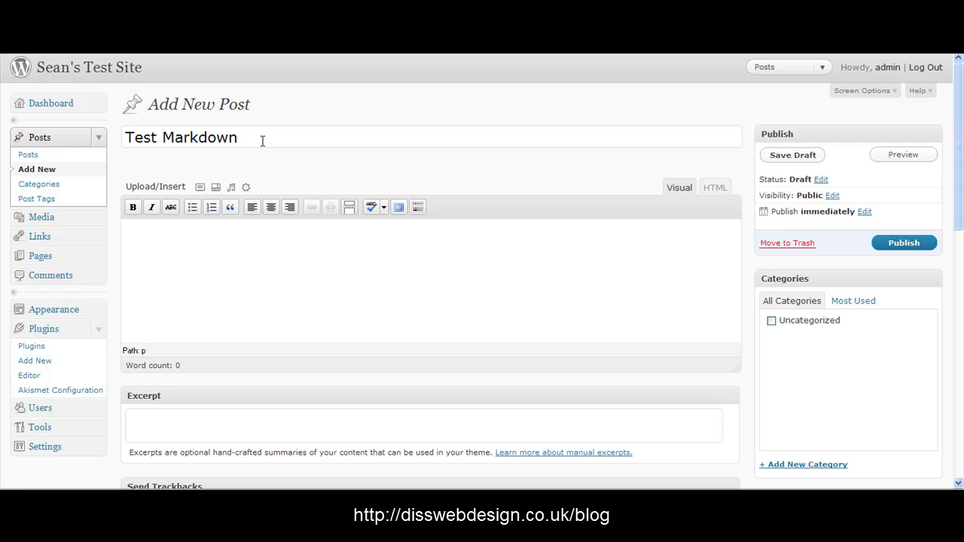
pyautogui.write('Blog Post')
# In HTML mode, write the body: "## Heading 2", "**Markdown** plugin test this is a [test link][tl]", and a numbered list from "list point 1" to "list point 3".
pyautogui.click(200, 254)
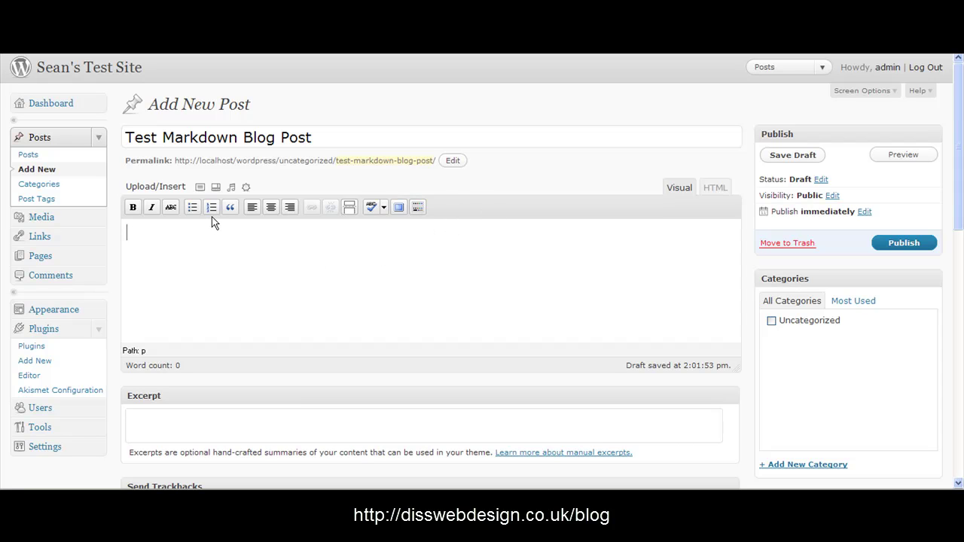
pyautogui.click(713, 195)
pyautogui.click(171, 245)
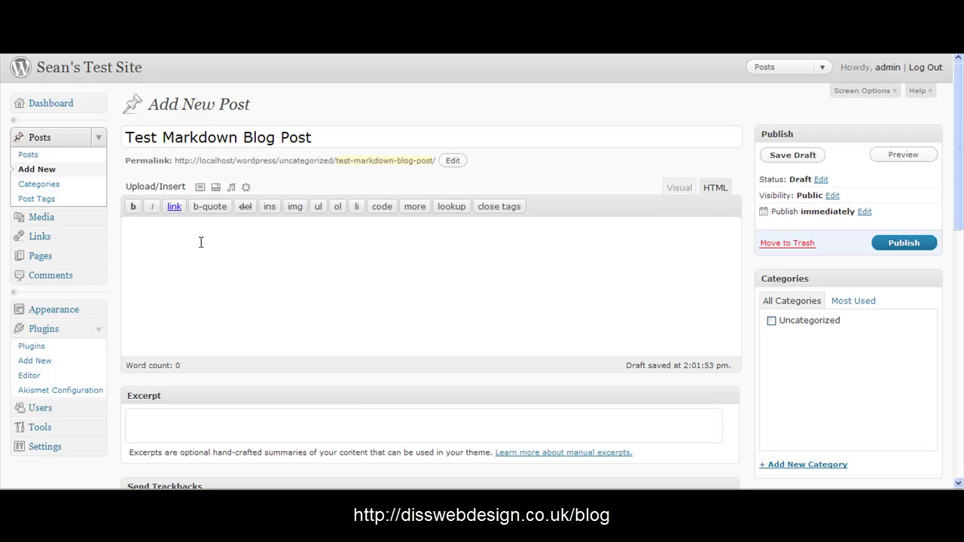
pyautogui.write('## Heading 2  **Markdown** plugin test this is a [test link][tl]  1. list point 1 2. list point 2 3. list point 3')
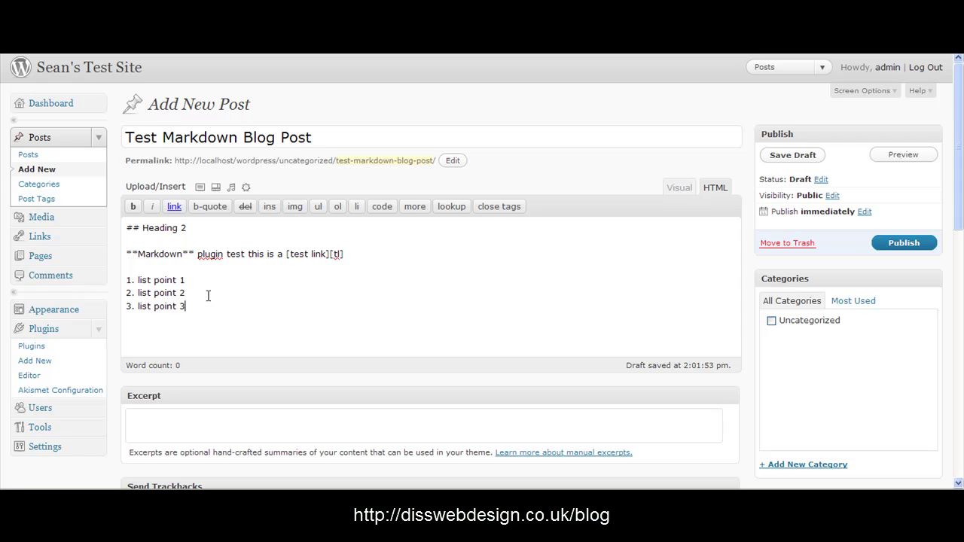
pyautogui.press('Return')
pyautogui.press('Return')
pyautogui.write('[tl]: http://link.com')
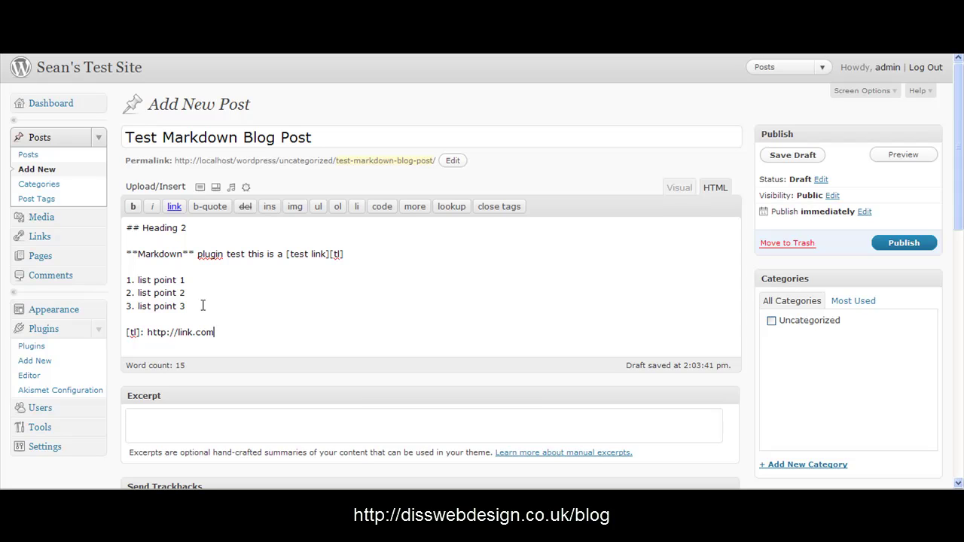
# Assign the post to the Uncategorized category and publish it.
pyautogui.click(772, 322)
pyautogui.scroll(-5, 721, 322)
pyautogui.scroll(5, 721, 321)
pyautogui.click(919, 250)
pyautogui.click(918, 249)
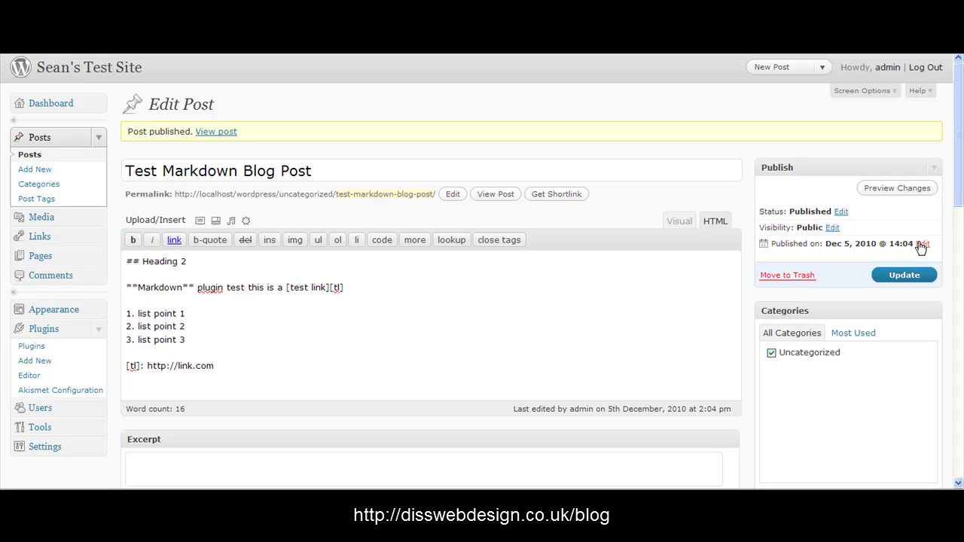
# Open the published post and inspect the HTML source of its content from the heading through the numbered list, closing the source window when done.
pyautogui.click(211, 134)
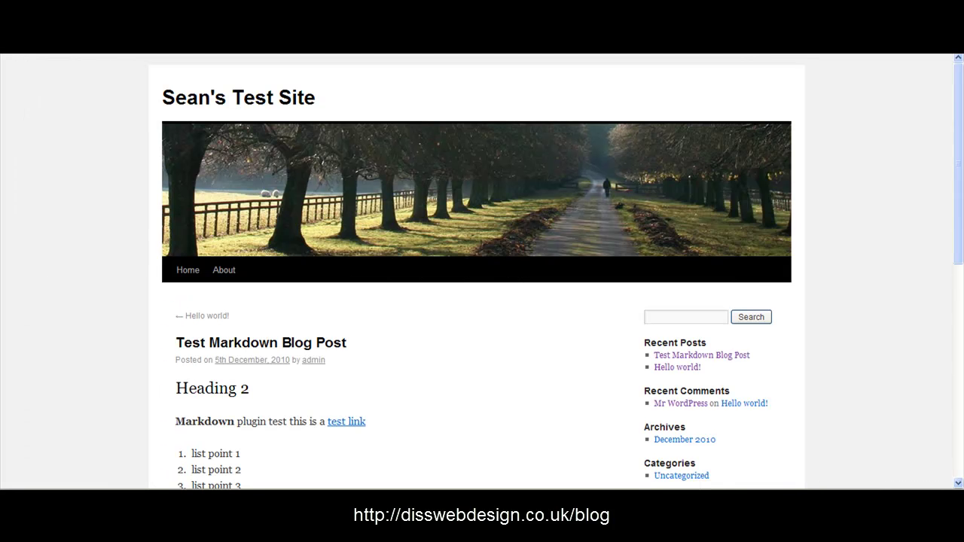
pyautogui.scroll(-2, 521, 226)
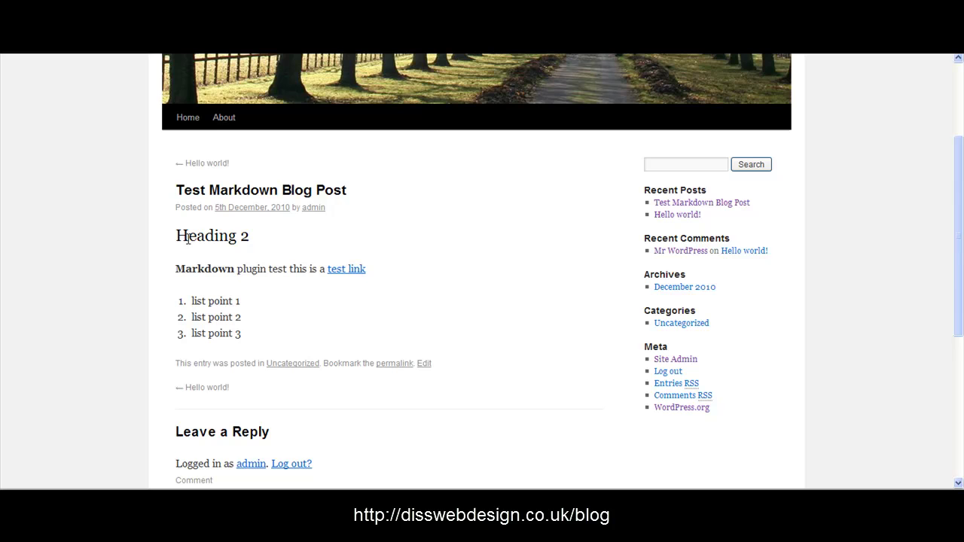
pyautogui.moveTo(178, 235); pyautogui.dragTo(377, 340)
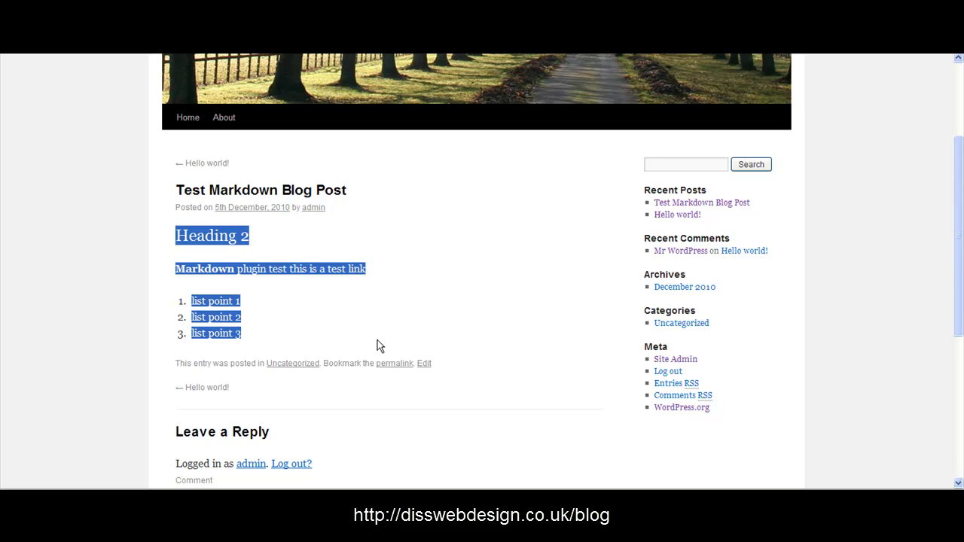
pyautogui.rightClick(227, 301)
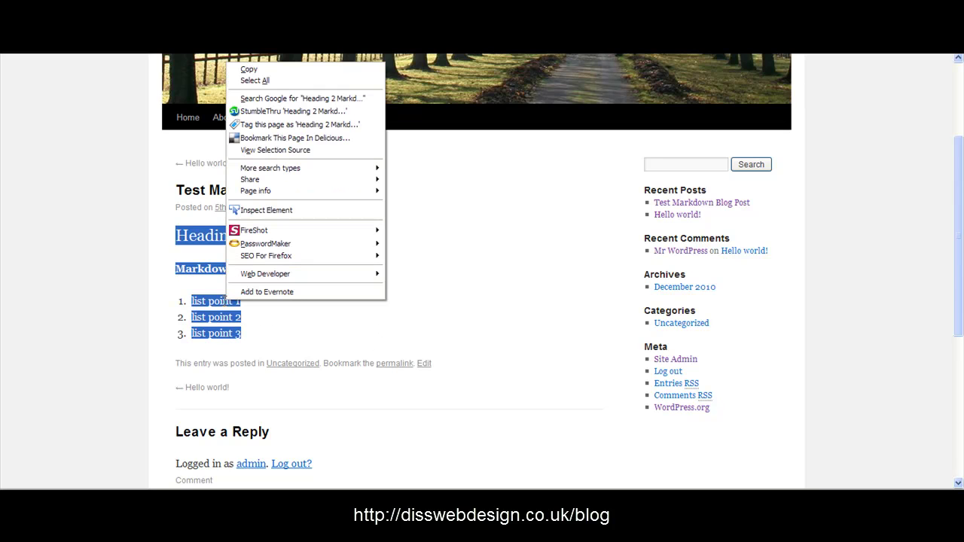
pyautogui.click(289, 153)
pyautogui.moveTo(322, 0); pyautogui.dragTo(379, 86)
pyautogui.click(246, 219)
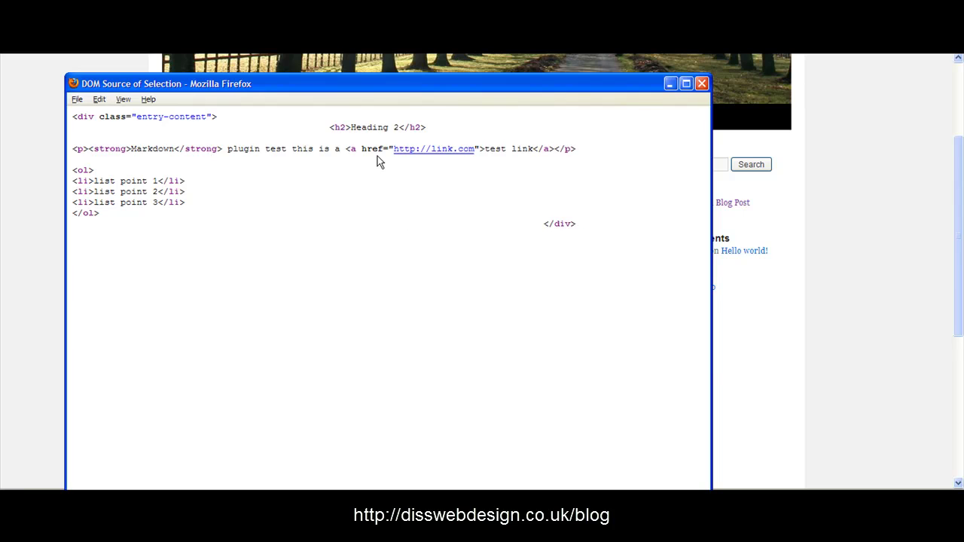
pyautogui.click(702, 83)
pyautogui.click(383, 248)
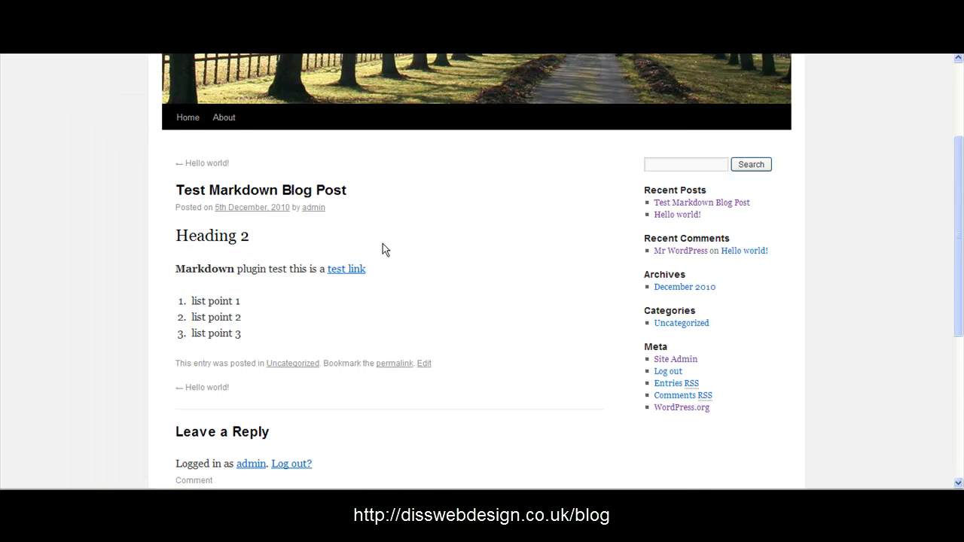